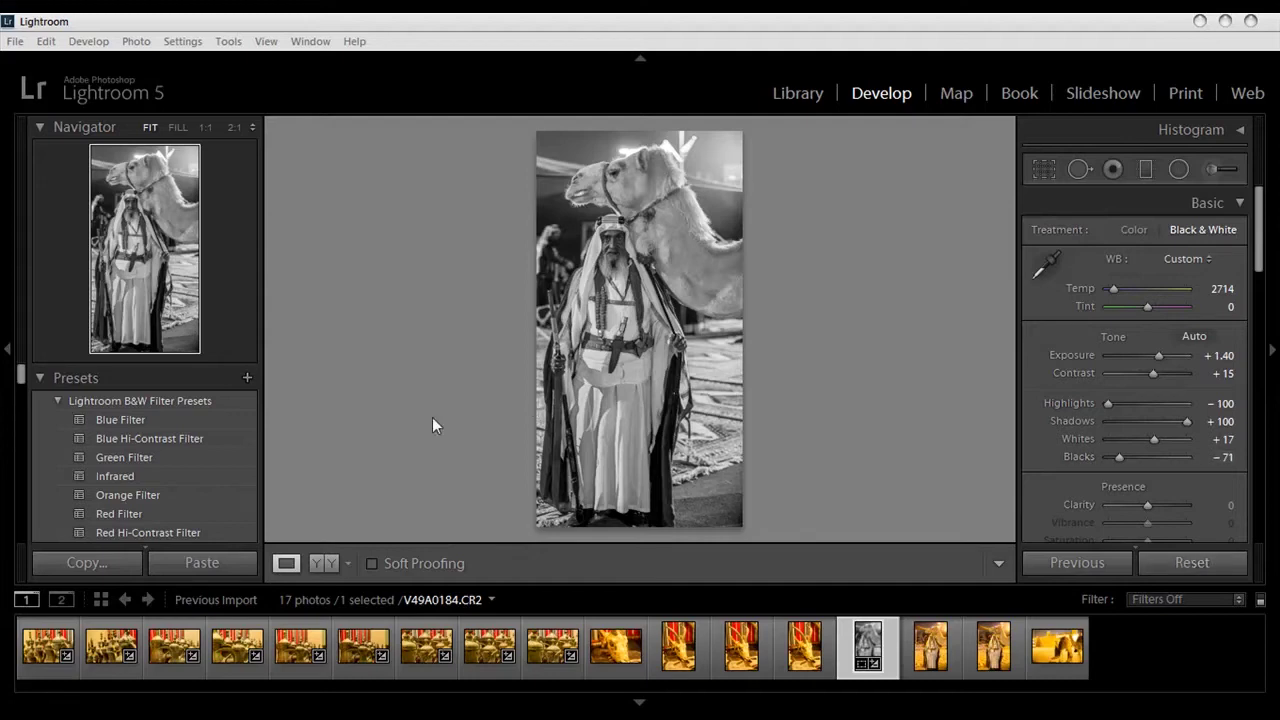
Check the grain at 2:1 across the camel's muzzle and palm fronds, then return to the full photo.
{"action": "left_click", "coordinate": [570, 190]}
{"action": "mouse_move", "coordinate": [420, 470]}
{"action": "left_mouse_down"}
{"action": "mouse_move", "coordinate": [723, 329]}
{"action": "mouse_move", "coordinate": [851, 397]}
{"action": "left_mouse_up"}
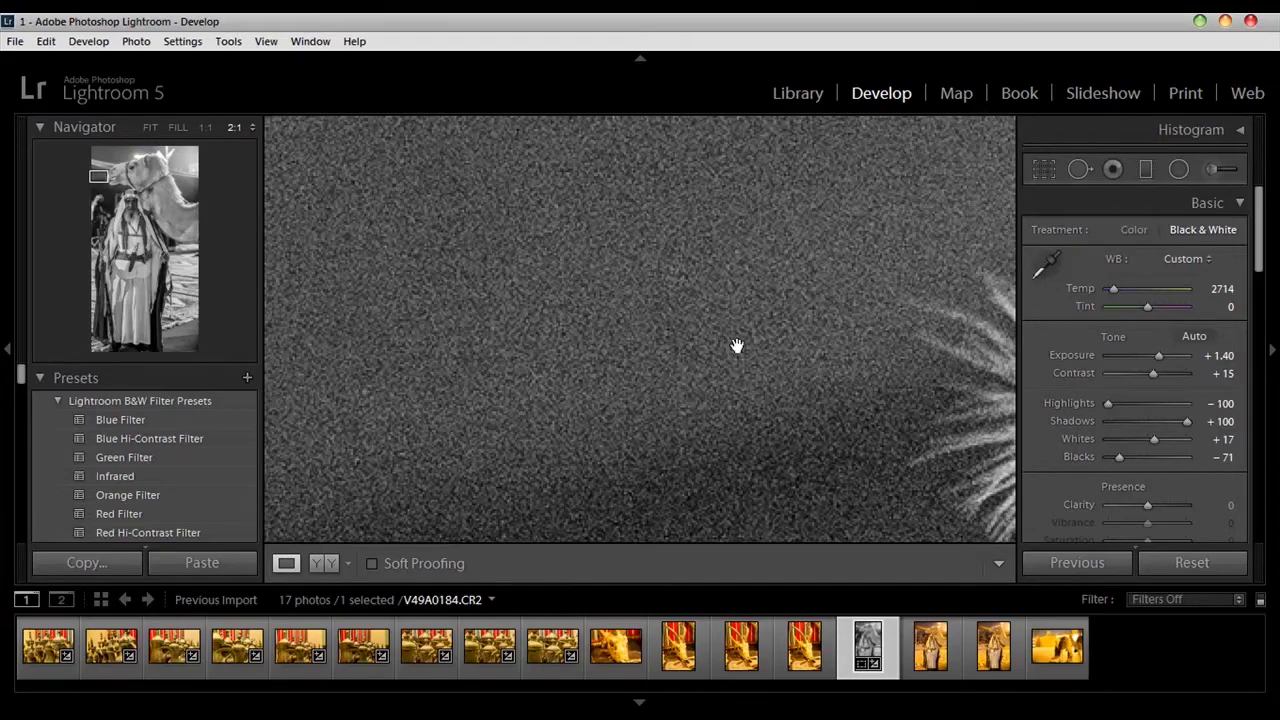
{"action": "mouse_move", "coordinate": [683, 306]}
{"action": "left_mouse_down"}
{"action": "mouse_move", "coordinate": [718, 391]}
{"action": "mouse_move", "coordinate": [657, 349]}
{"action": "mouse_move", "coordinate": [674, 340]}
{"action": "mouse_move", "coordinate": [920, 434]}
{"action": "mouse_move", "coordinate": [585, 301]}
{"action": "mouse_move", "coordinate": [860, 440]}
{"action": "mouse_move", "coordinate": [671, 360]}
{"action": "mouse_move", "coordinate": [566, 366]}
{"action": "mouse_move", "coordinate": [577, 331]}
{"action": "left_mouse_up"}
{"action": "left_click", "coordinate": [577, 331]}
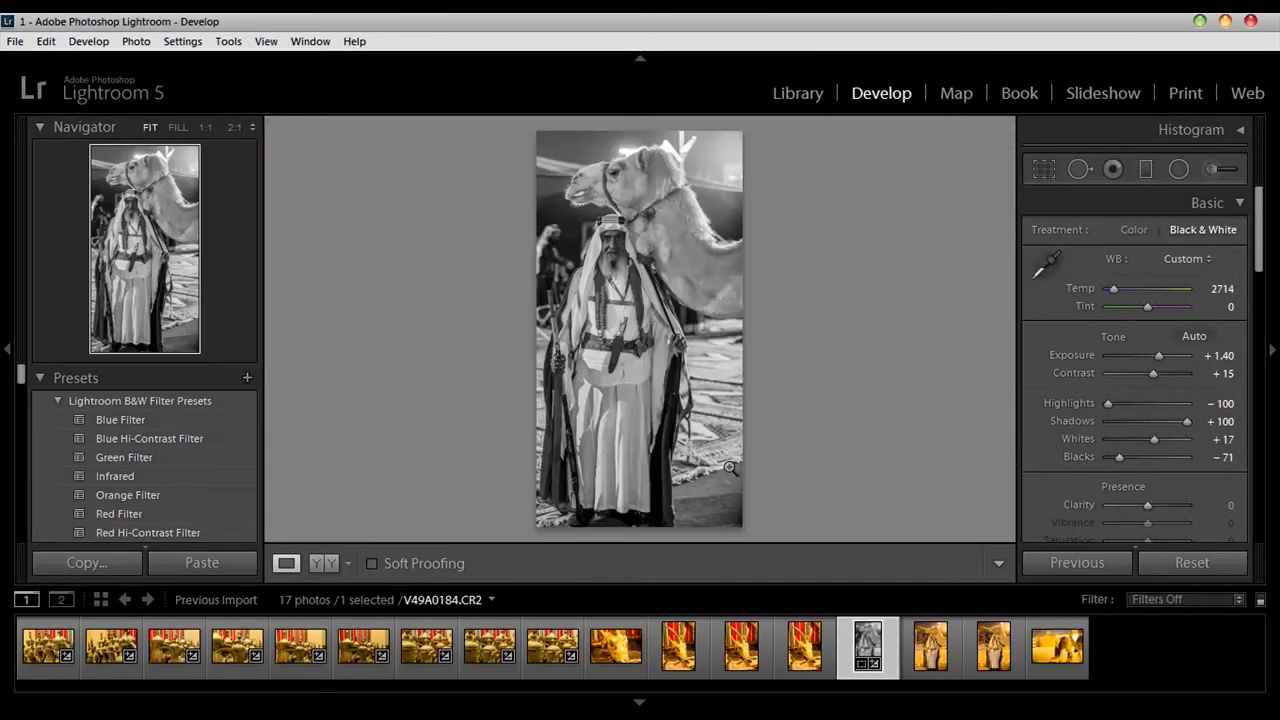
Examine the man's face at 2:1, panning over his eyes, forehead, headscarf and darker skin.
{"action": "left_click", "coordinate": [576, 243]}
{"action": "mouse_move", "coordinate": [765, 351]}
{"action": "left_mouse_down"}
{"action": "mouse_move", "coordinate": [592, 409]}
{"action": "mouse_move", "coordinate": [549, 389]}
{"action": "mouse_move", "coordinate": [677, 391]}
{"action": "mouse_move", "coordinate": [692, 345]}
{"action": "left_mouse_up"}
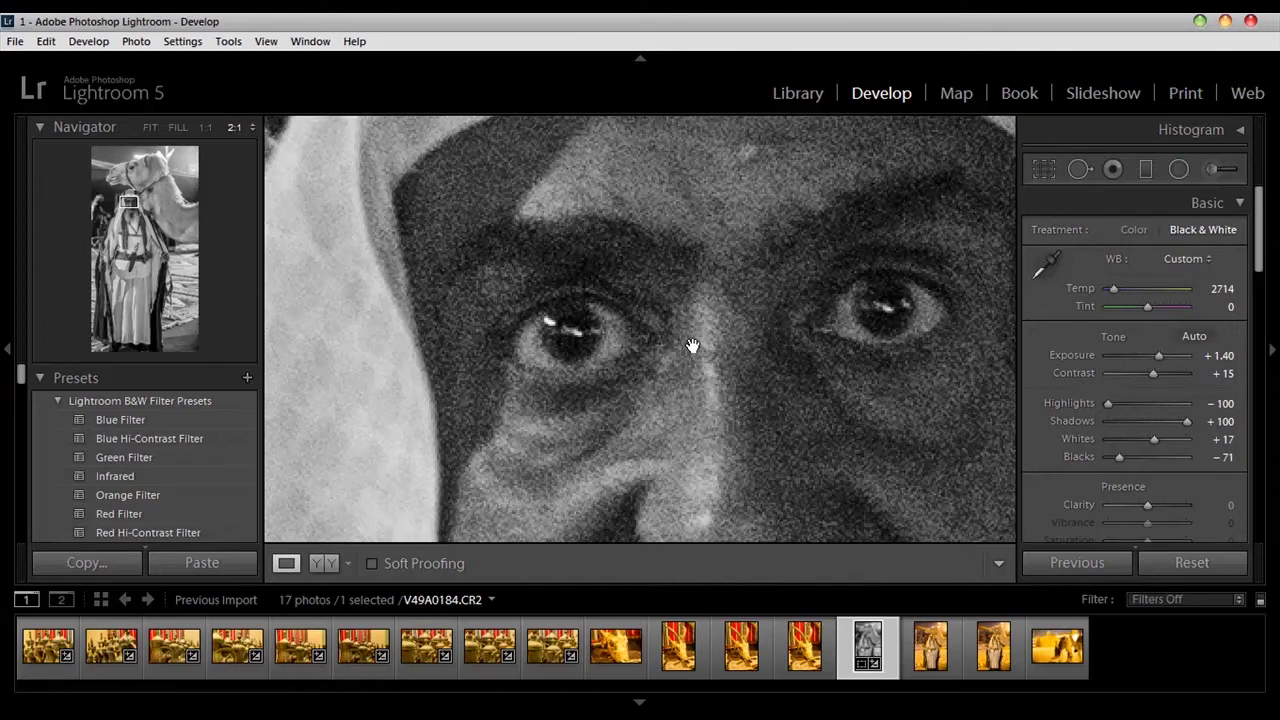
{"action": "left_click_drag", "start_coordinate": [551, 195], "coordinate": [686, 271]}
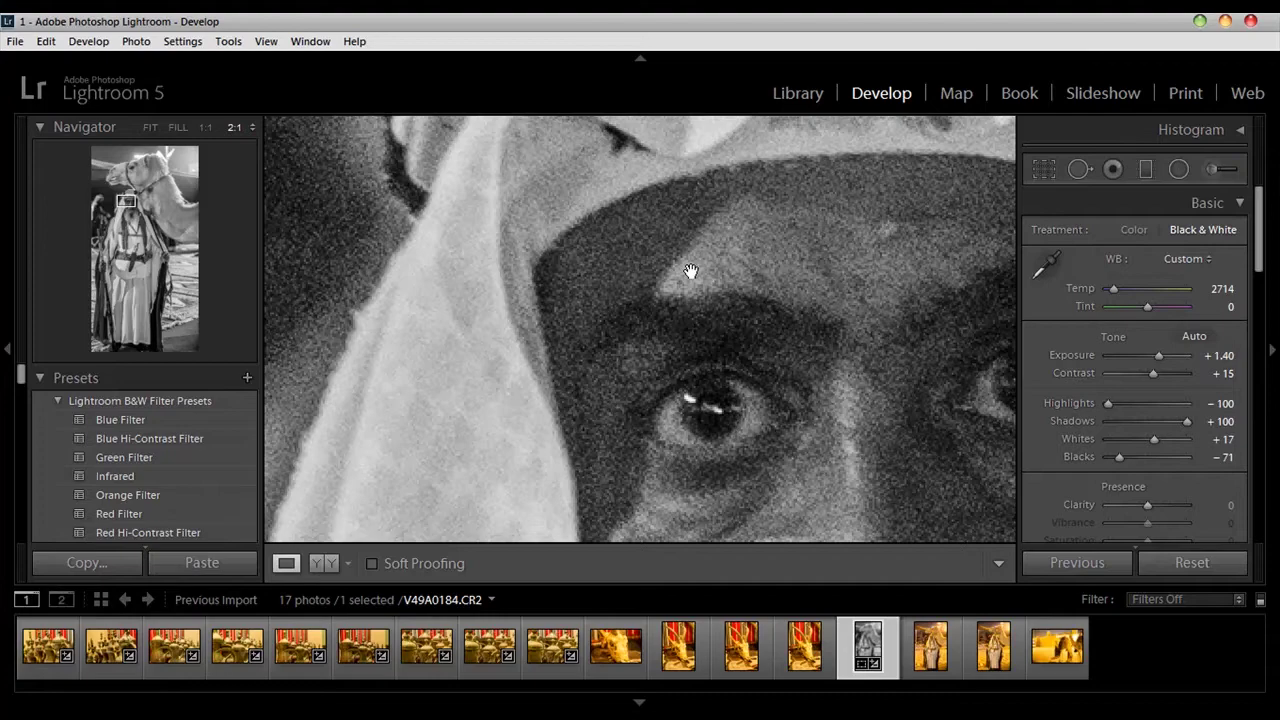
{"action": "mouse_move", "coordinate": [657, 249]}
{"action": "left_mouse_down"}
{"action": "mouse_move", "coordinate": [463, 320]}
{"action": "mouse_move", "coordinate": [662, 321]}
{"action": "mouse_move", "coordinate": [543, 340]}
{"action": "mouse_move", "coordinate": [680, 277]}
{"action": "mouse_move", "coordinate": [634, 354]}
{"action": "mouse_move", "coordinate": [809, 337]}
{"action": "left_mouse_up"}
{"action": "mouse_move", "coordinate": [855, 264]}
{"action": "left_mouse_down"}
{"action": "mouse_move", "coordinate": [803, 294]}
{"action": "mouse_move", "coordinate": [811, 350]}
{"action": "mouse_move", "coordinate": [871, 407]}
{"action": "left_mouse_up"}
{"action": "left_click_drag", "start_coordinate": [717, 257], "coordinate": [960, 270]}
{"action": "scroll", "coordinate": [1256, 232], "scroll_direction": "down", "scroll_amount": 1}
Collapse the Basic, B&W and Lens Corrections panels, leaving only the Detail panel open.
{"action": "scroll", "coordinate": [1256, 232], "scroll_direction": "up", "scroll_amount": 1}
{"action": "left_click", "coordinate": [1240, 203]}
{"action": "left_click", "coordinate": [1238, 262]}
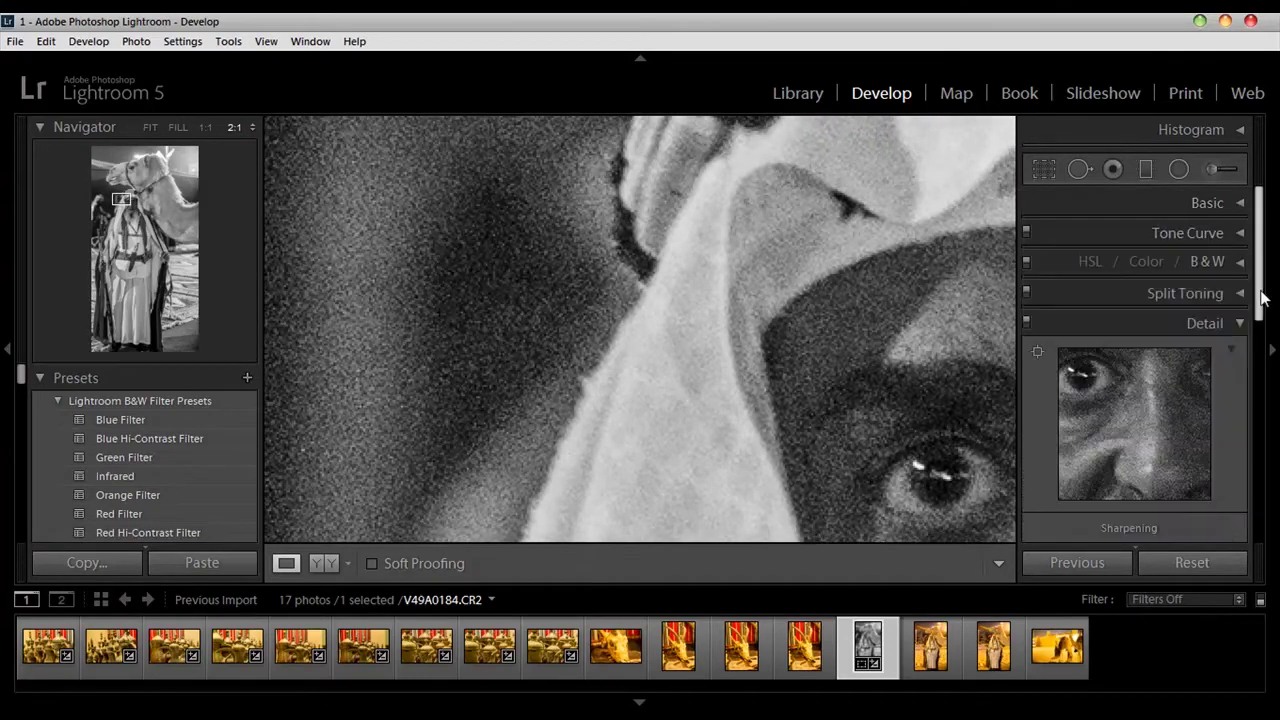
{"action": "left_click", "coordinate": [1240, 323]}
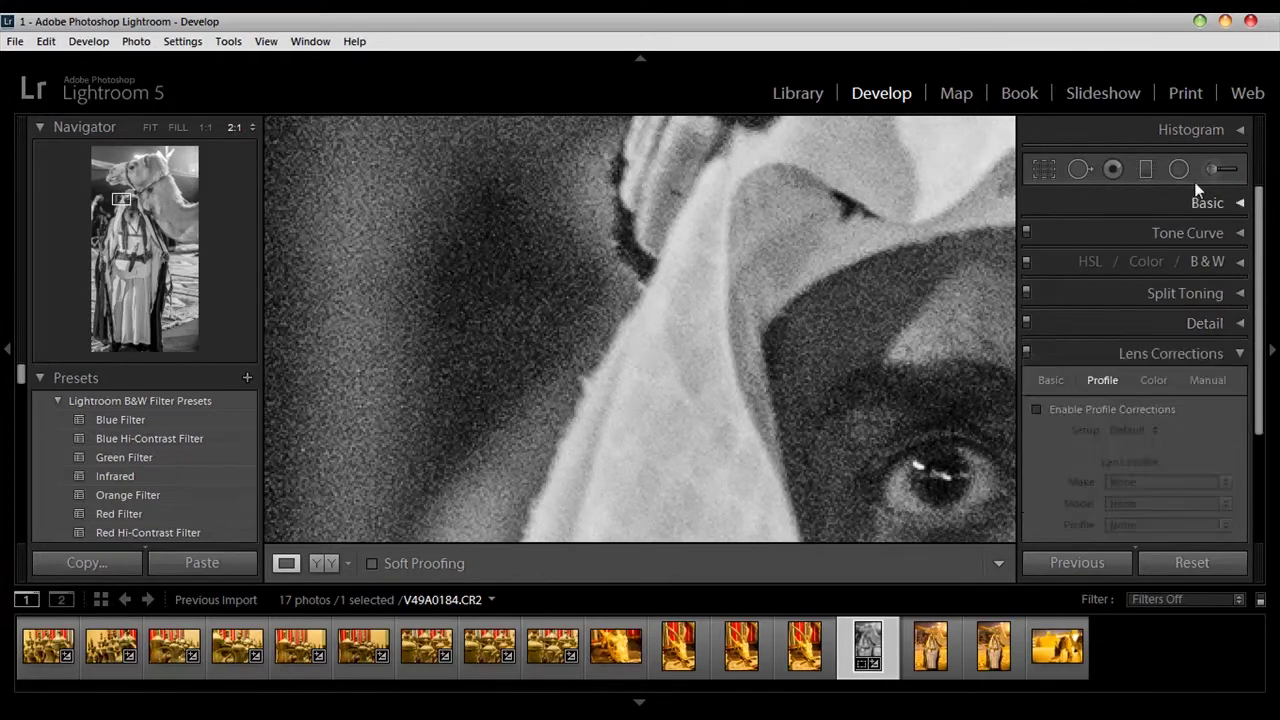
{"action": "left_click", "coordinate": [1240, 356]}
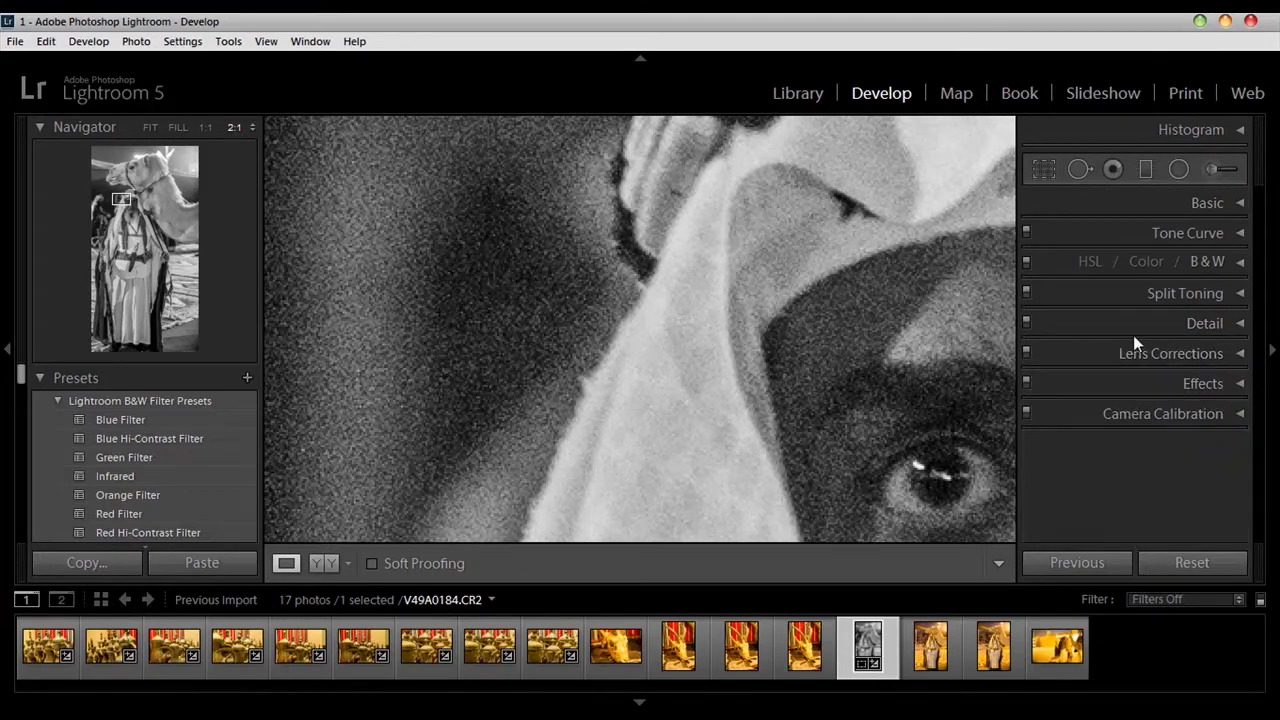
{"action": "left_click", "coordinate": [1238, 323]}
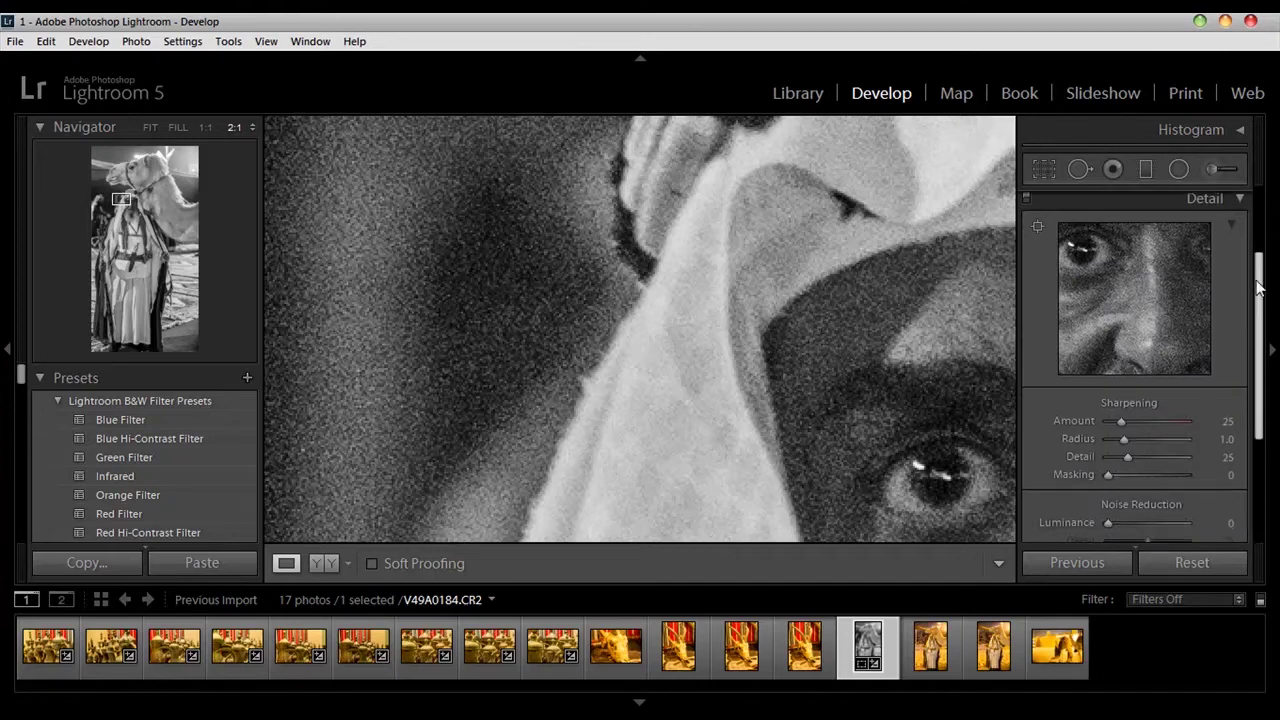
{"action": "left_click_drag", "start_coordinate": [1262, 289], "coordinate": [1253, 337]}
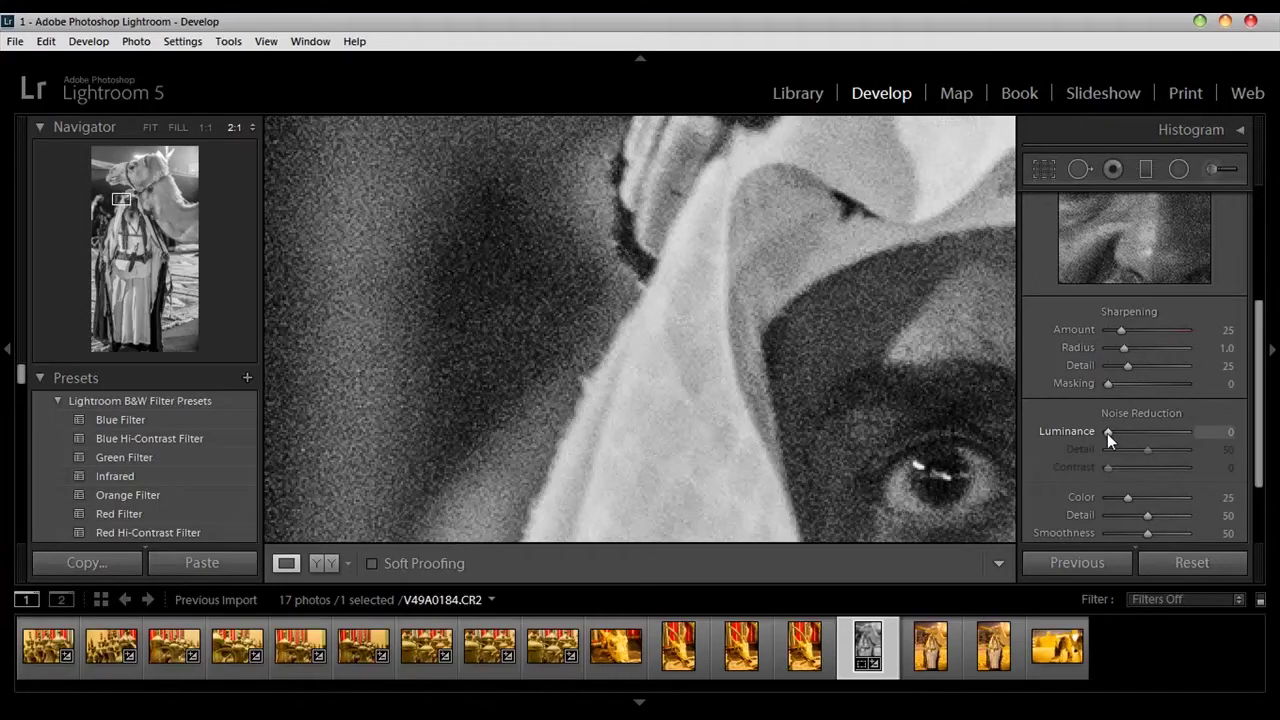
Set Noise Reduction to Luminance 92, Contrast 32 and Color 61.
{"action": "left_click_drag", "start_coordinate": [1107, 433], "coordinate": [1177, 442]}
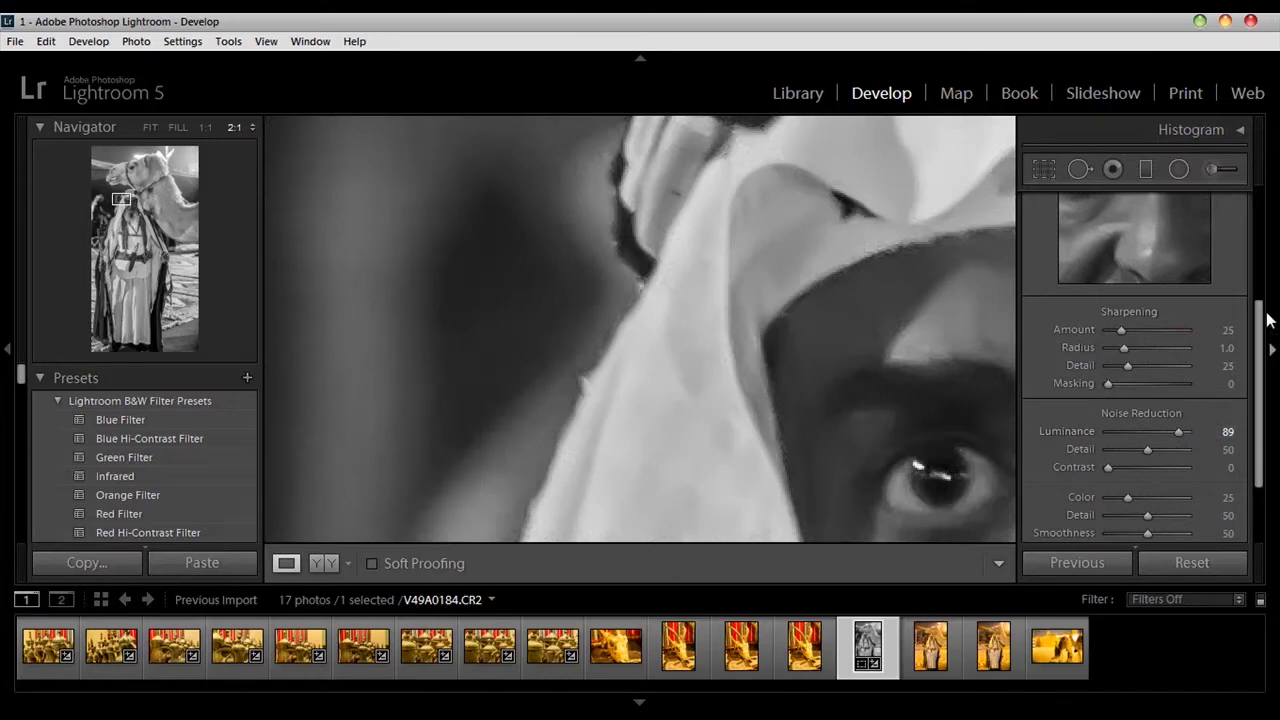
{"action": "scroll", "coordinate": [1260, 330], "scroll_direction": "down", "scroll_amount": 3}
{"action": "left_click_drag", "start_coordinate": [1110, 392], "coordinate": [1132, 393]}
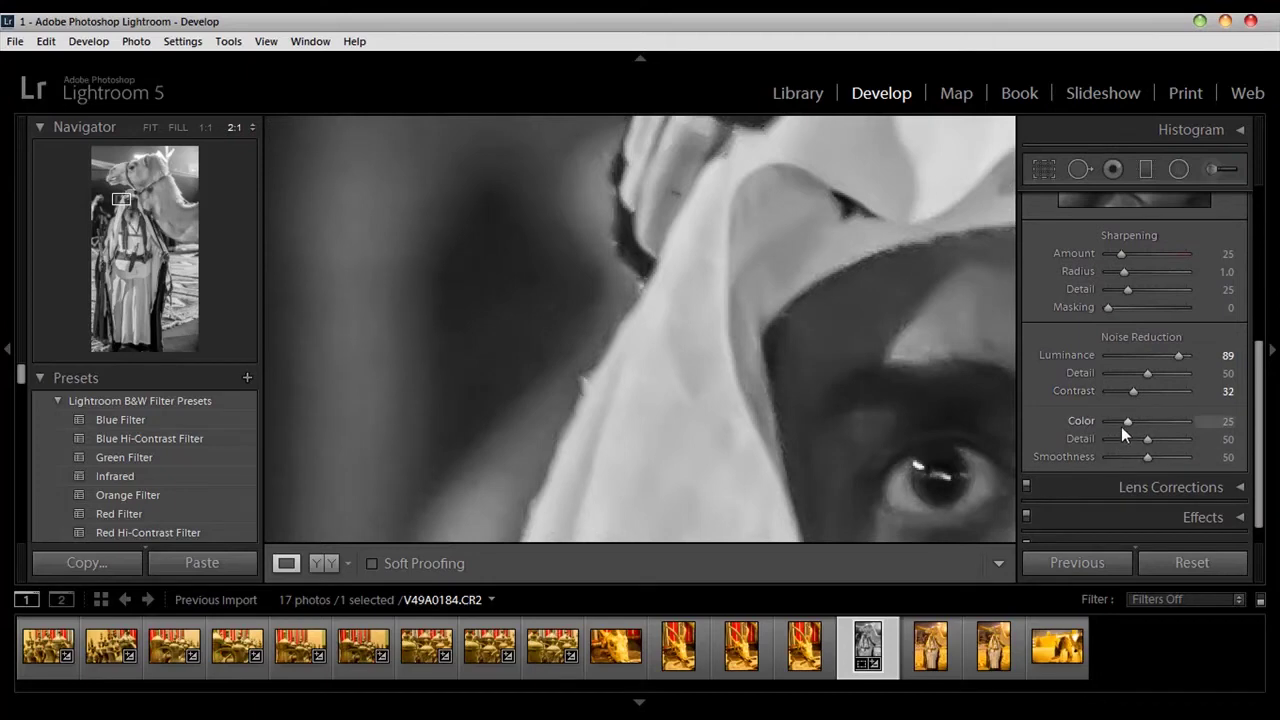
{"action": "left_click_drag", "start_coordinate": [1127, 422], "coordinate": [1159, 421]}
{"action": "mouse_move", "coordinate": [1178, 357]}
{"action": "left_mouse_down"}
{"action": "mouse_move", "coordinate": [1167, 356]}
{"action": "mouse_move", "coordinate": [1180, 357]}
{"action": "left_mouse_up"}
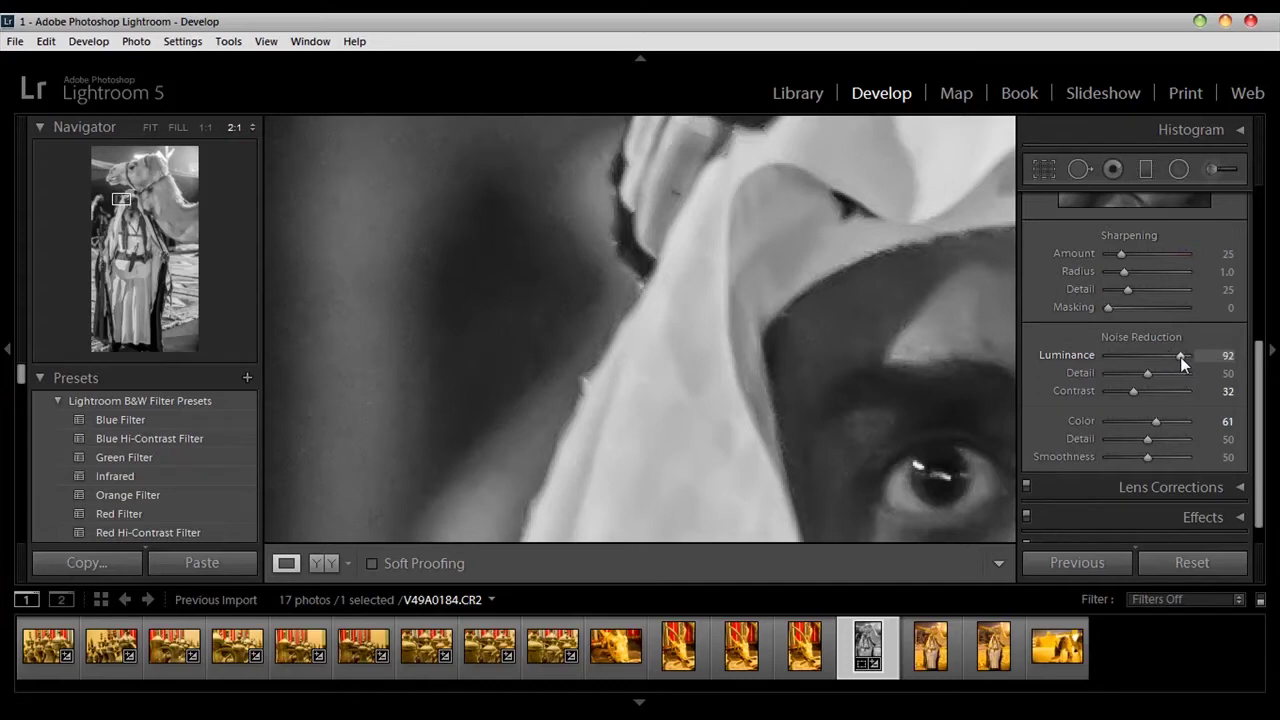
{"action": "left_click_drag", "start_coordinate": [880, 420], "coordinate": [848, 432]}
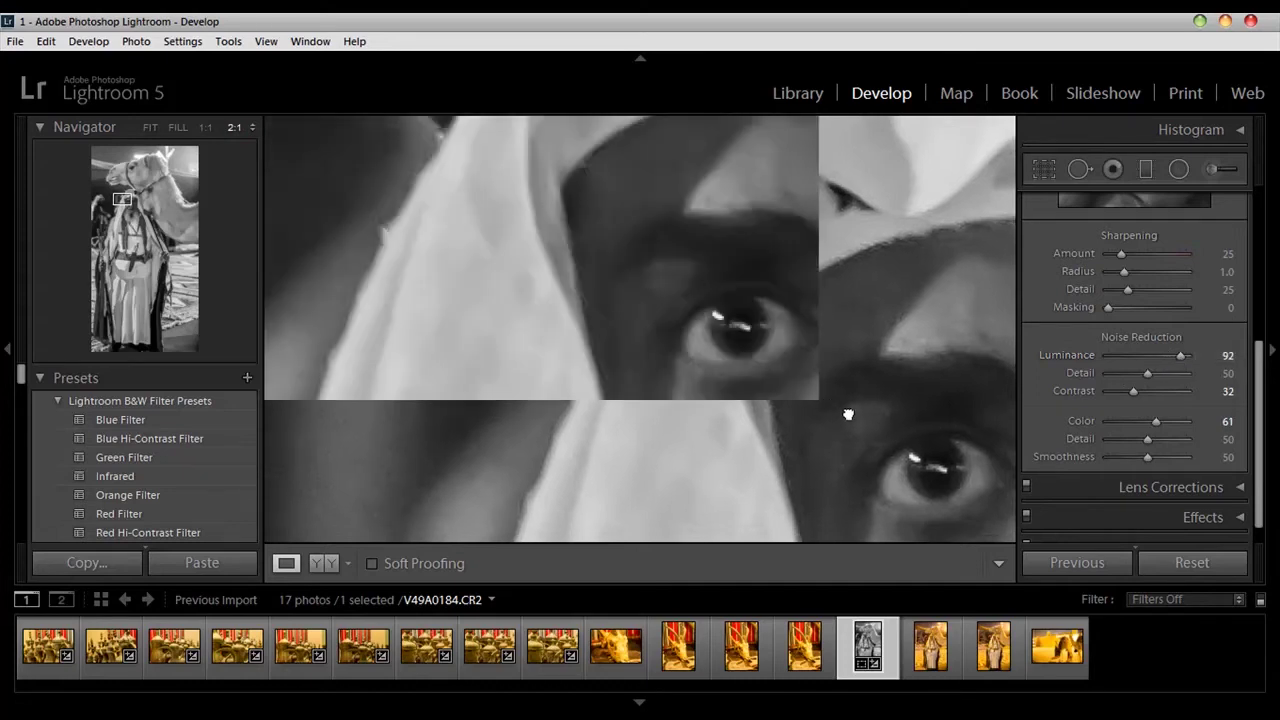
Compare Before and After side by side at 2:1 on the man's eye, then zoom out.
{"action": "left_click", "coordinate": [803, 384]}
{"action": "left_click", "coordinate": [796, 370]}
{"action": "left_click", "coordinate": [333, 563]}
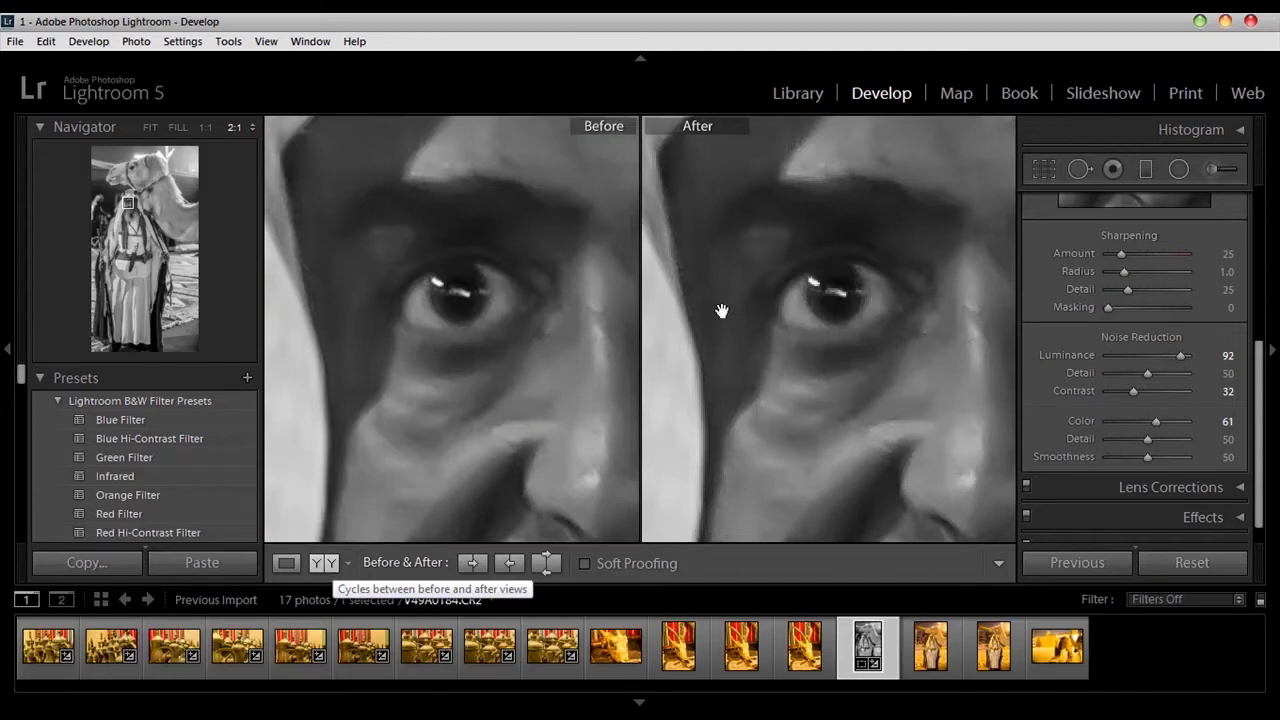
{"action": "mouse_move", "coordinate": [717, 315]}
{"action": "left_mouse_down"}
{"action": "mouse_move", "coordinate": [839, 359]}
{"action": "mouse_move", "coordinate": [796, 326]}
{"action": "left_mouse_up"}
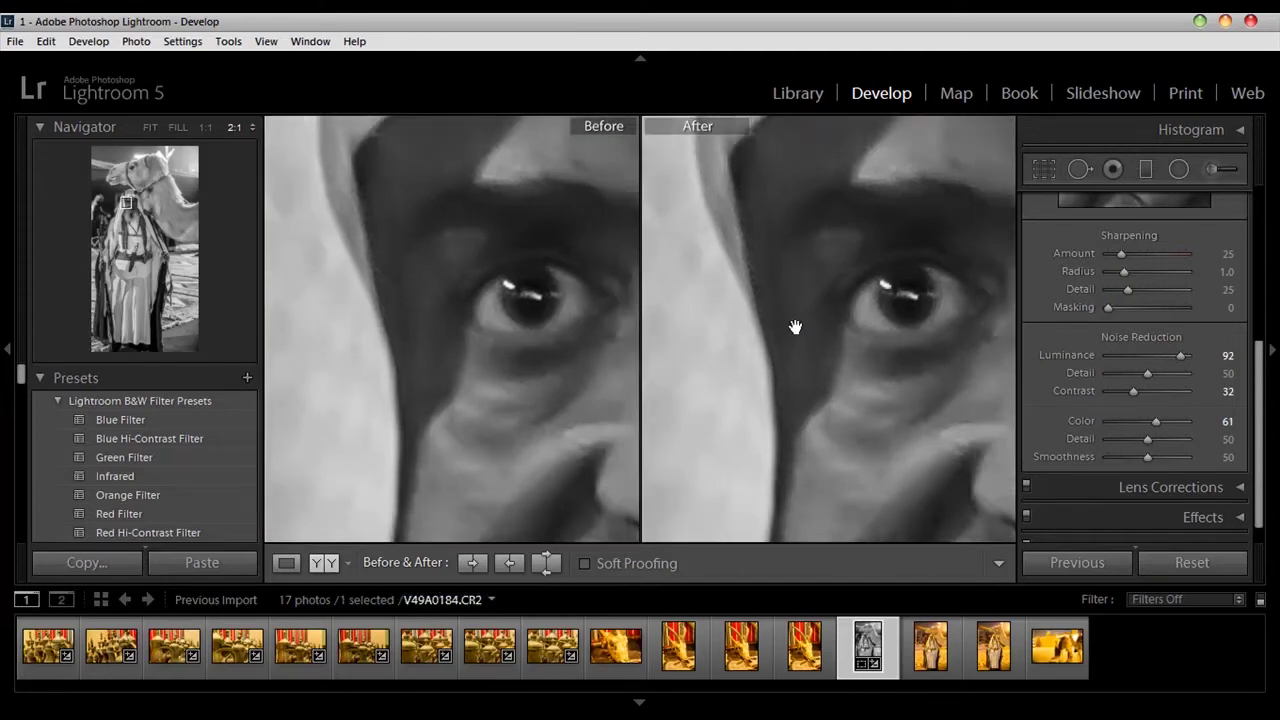
{"action": "left_click_drag", "start_coordinate": [809, 329], "coordinate": [774, 290]}
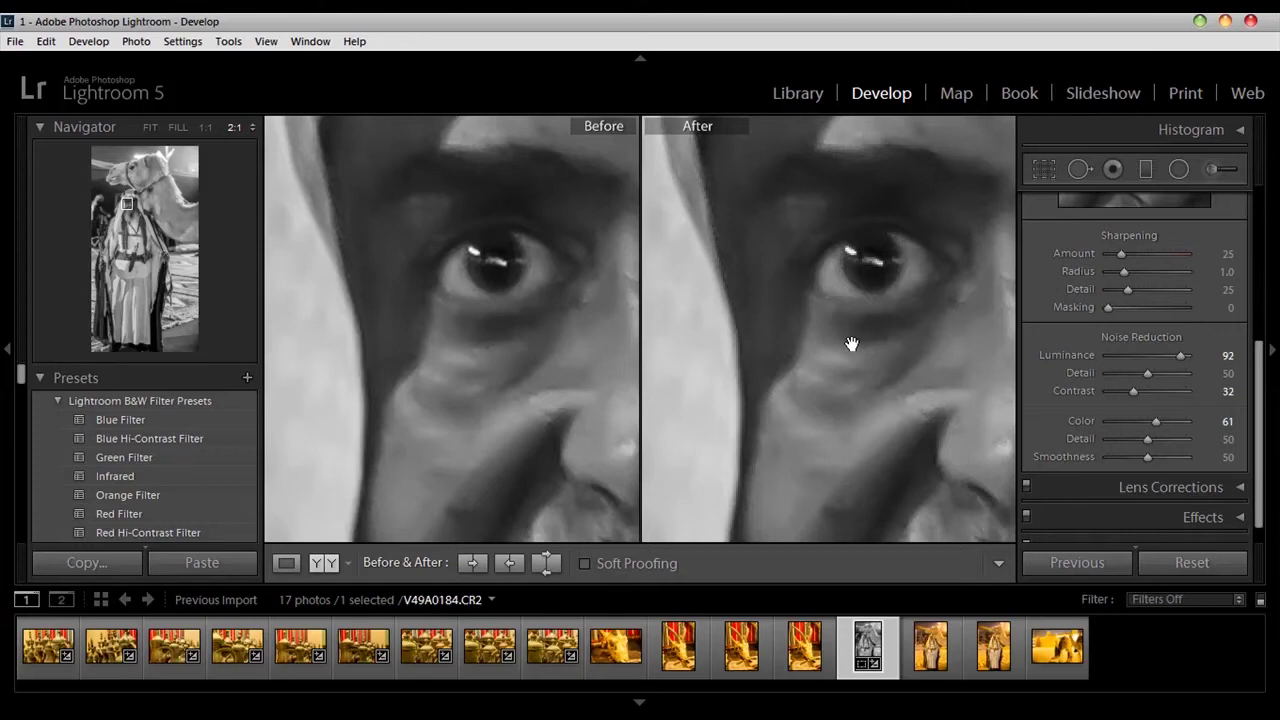
{"action": "left_click", "coordinate": [838, 267]}
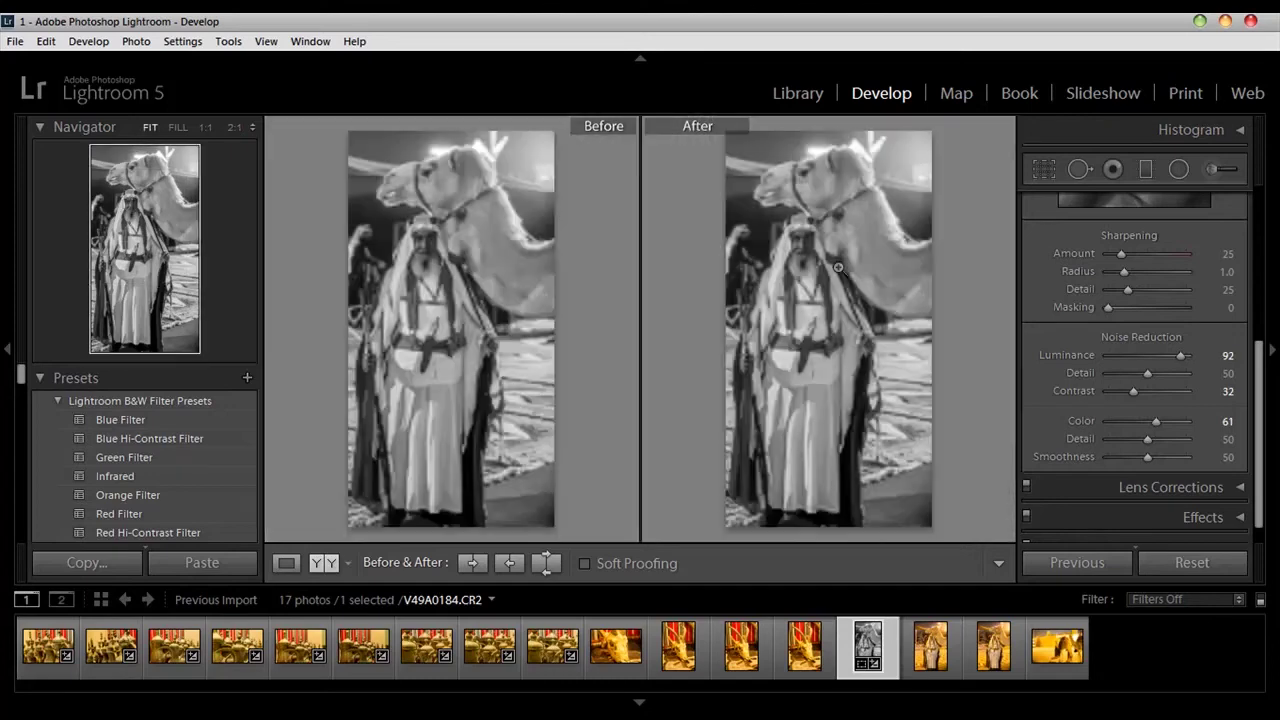
Inspect Before and After at 2:1 on the camel, then the man's nose and moustache.
{"action": "left_click", "coordinate": [866, 246]}
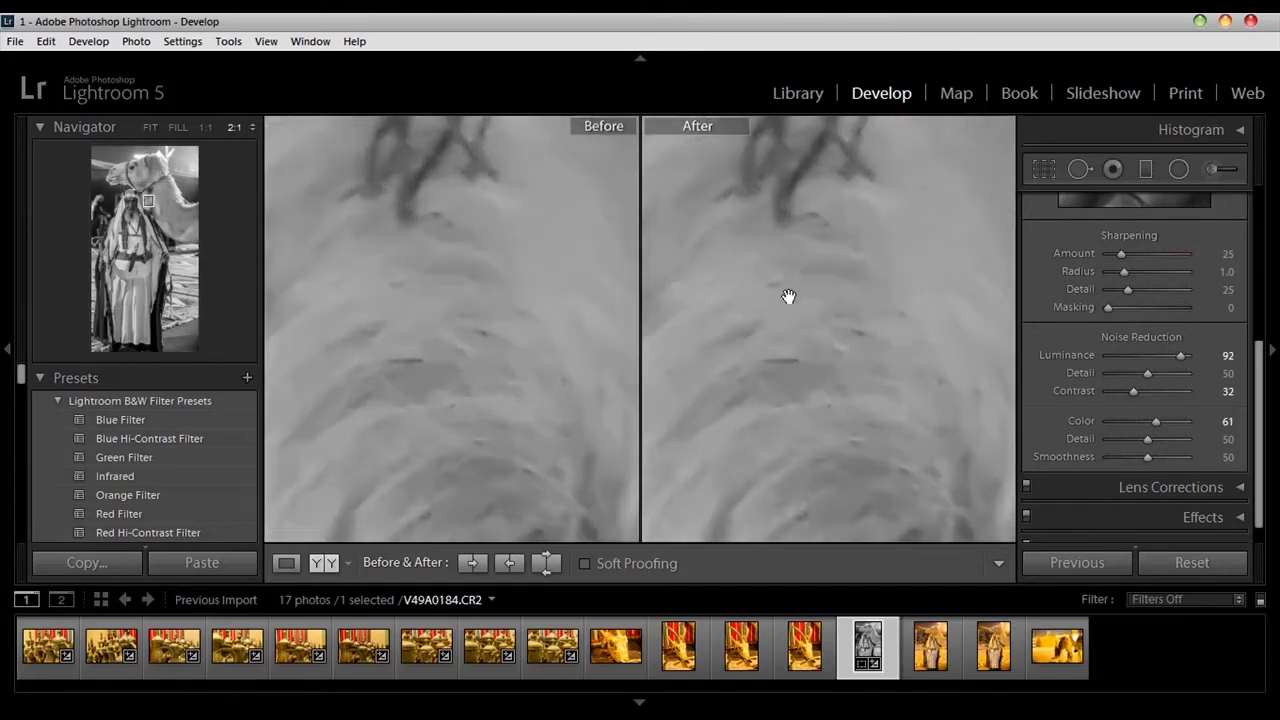
{"action": "left_click_drag", "start_coordinate": [820, 243], "coordinate": [865, 347]}
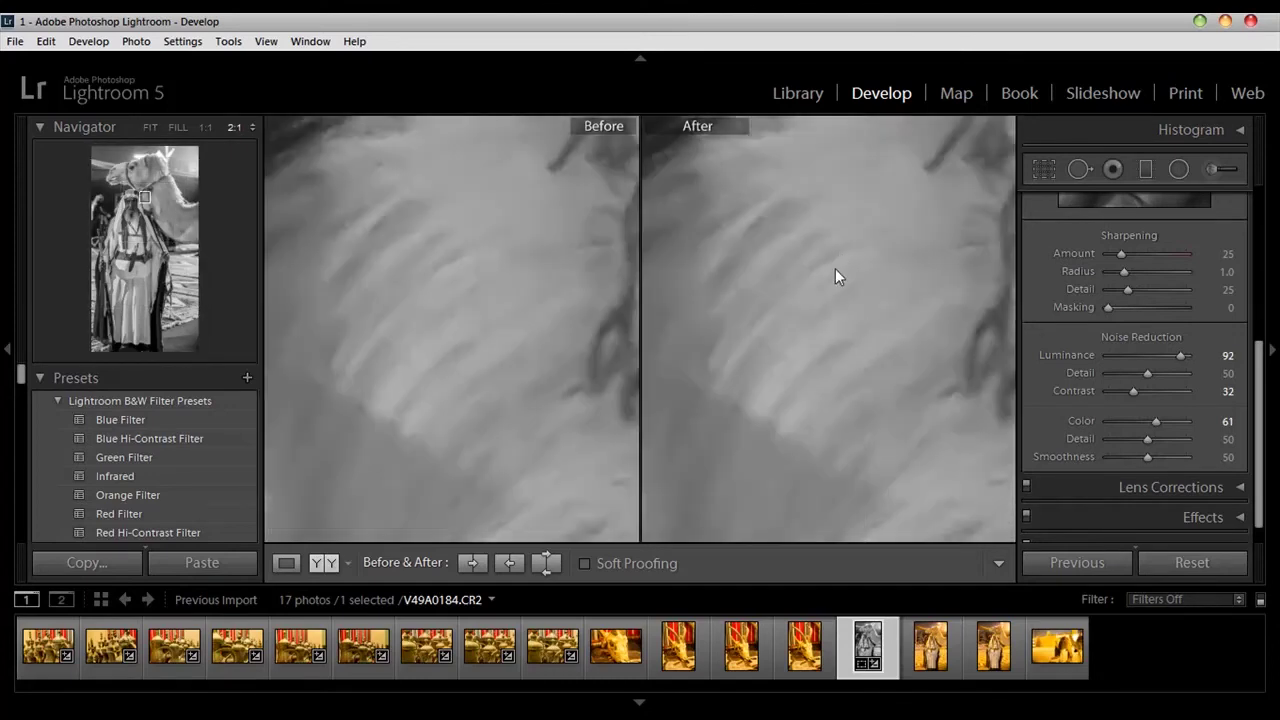
{"action": "key", "text": "z"}
{"action": "key", "text": "z"}
{"action": "left_click", "coordinate": [829, 360]}
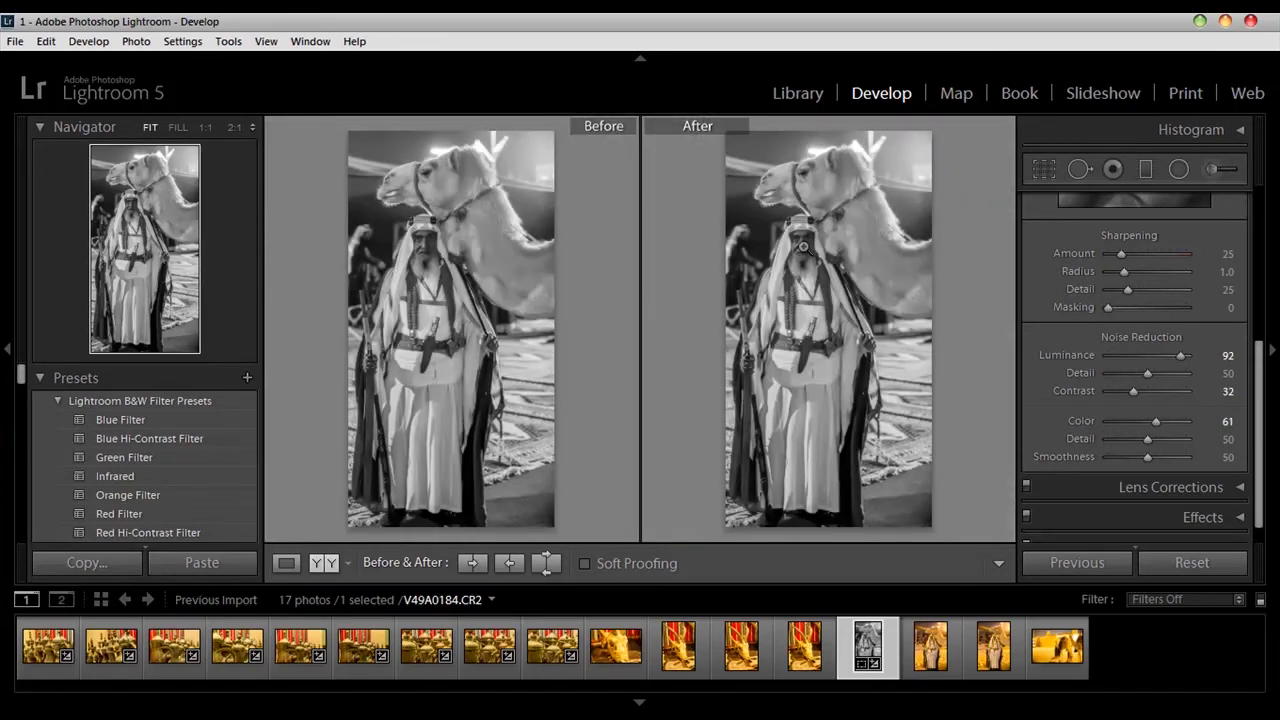
{"action": "left_click", "coordinate": [805, 246]}
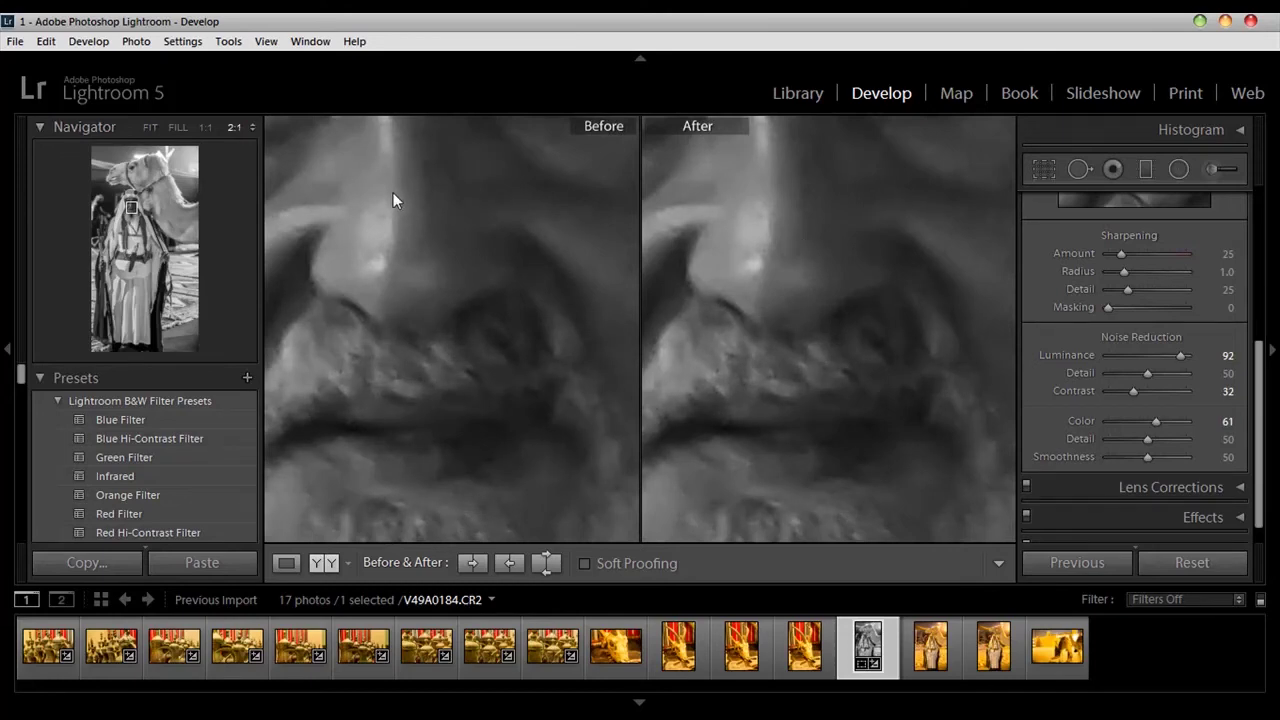
{"action": "left_click_drag", "start_coordinate": [400, 212], "coordinate": [408, 232]}
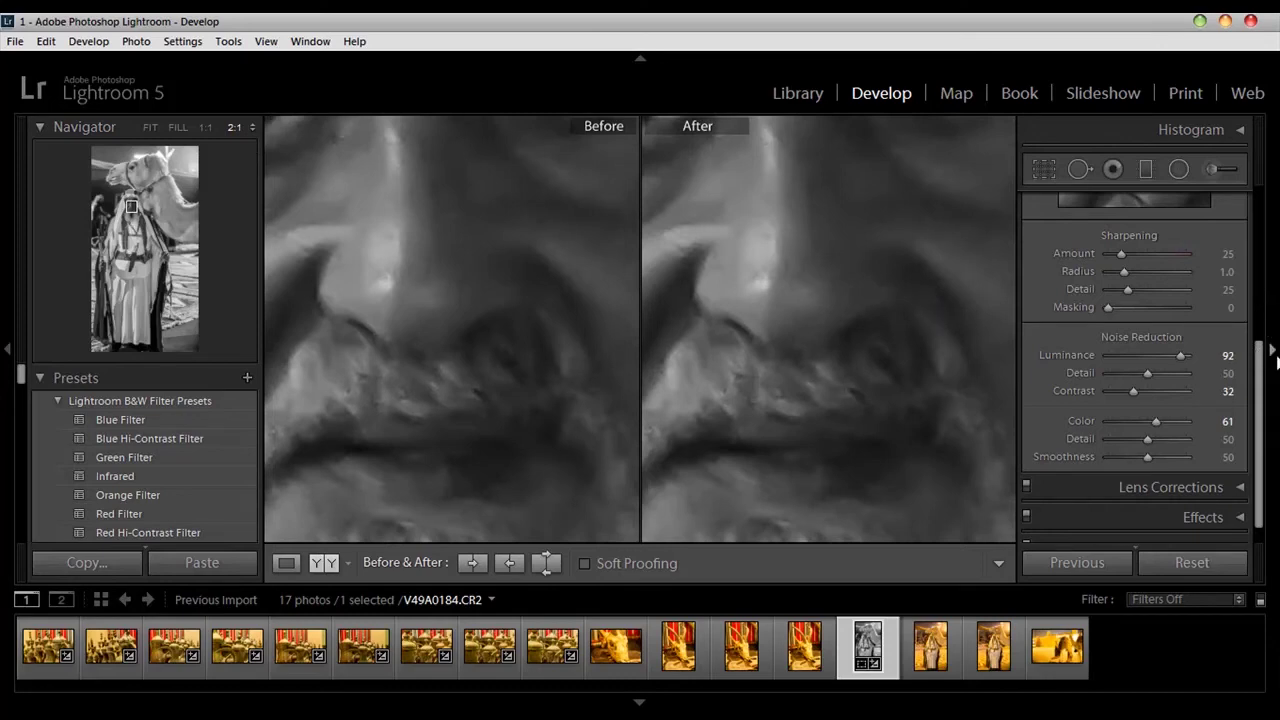
{"action": "scroll", "coordinate": [1258, 360], "scroll_direction": "up", "scroll_amount": 5}
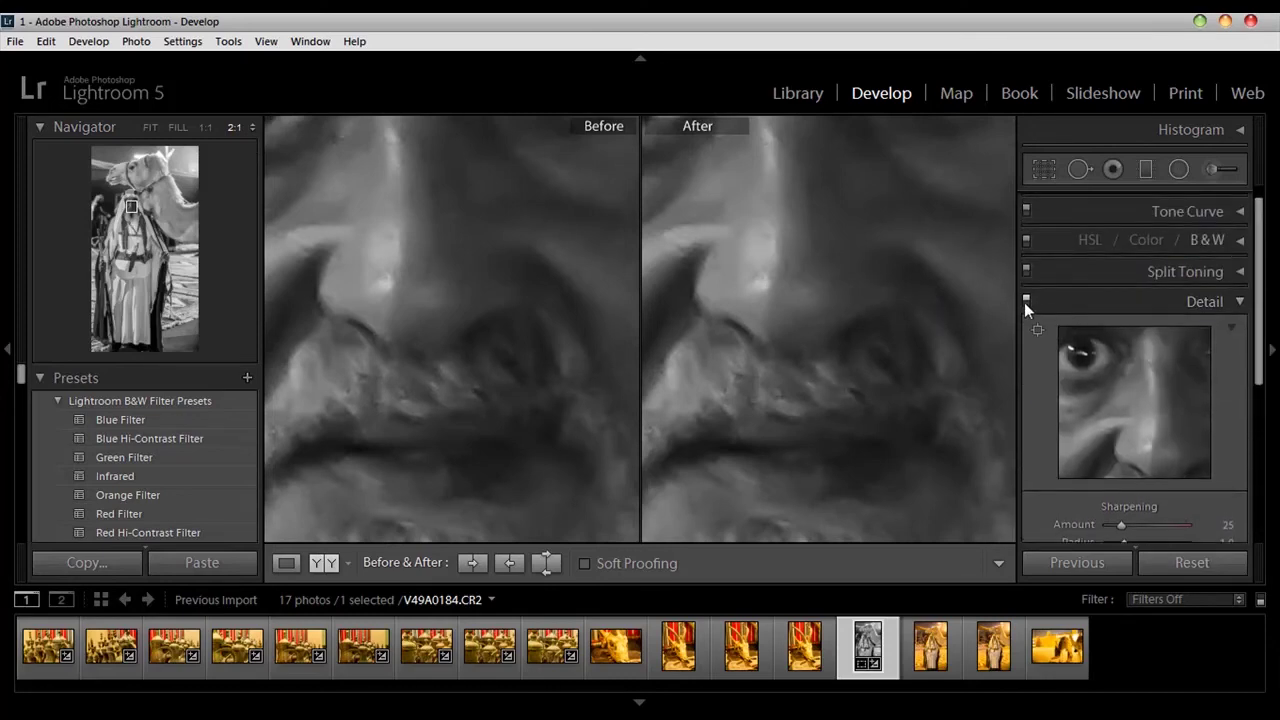
Disable the Detail adjustments and view the grainy photo alone in Loupe, close on the eyes.
{"action": "left_click", "coordinate": [1026, 301]}
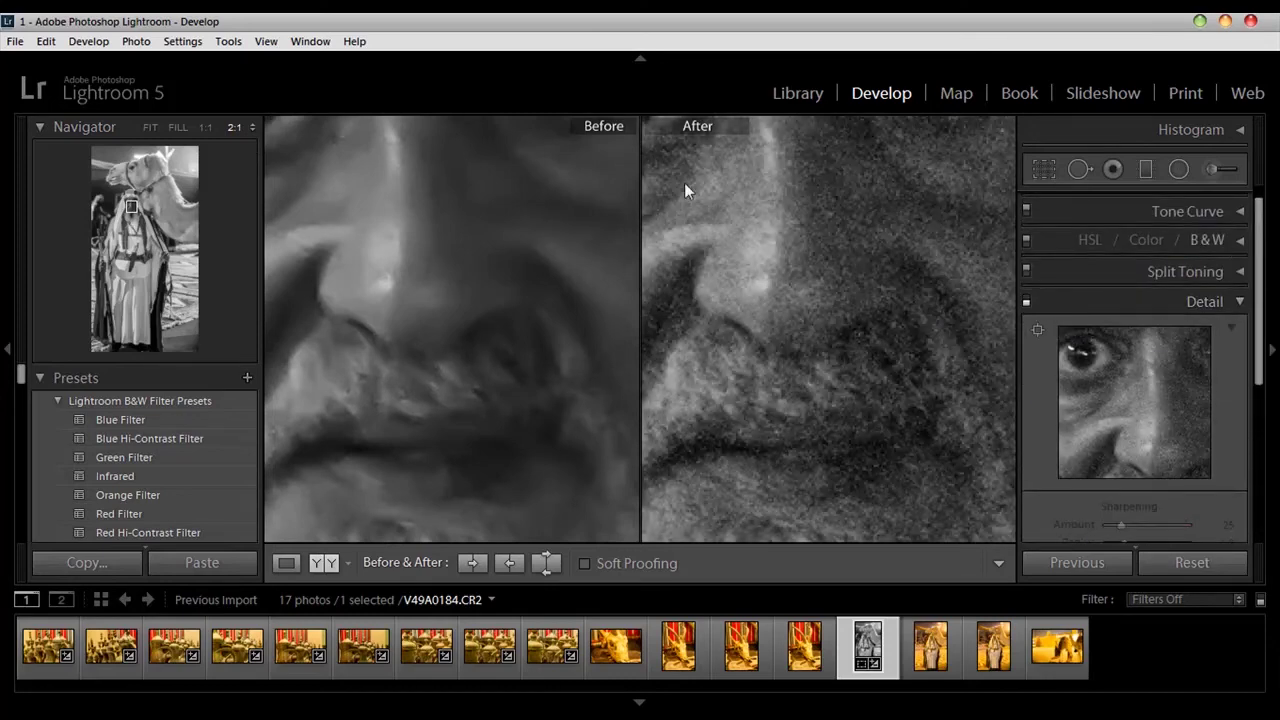
{"action": "left_click", "coordinate": [281, 565]}
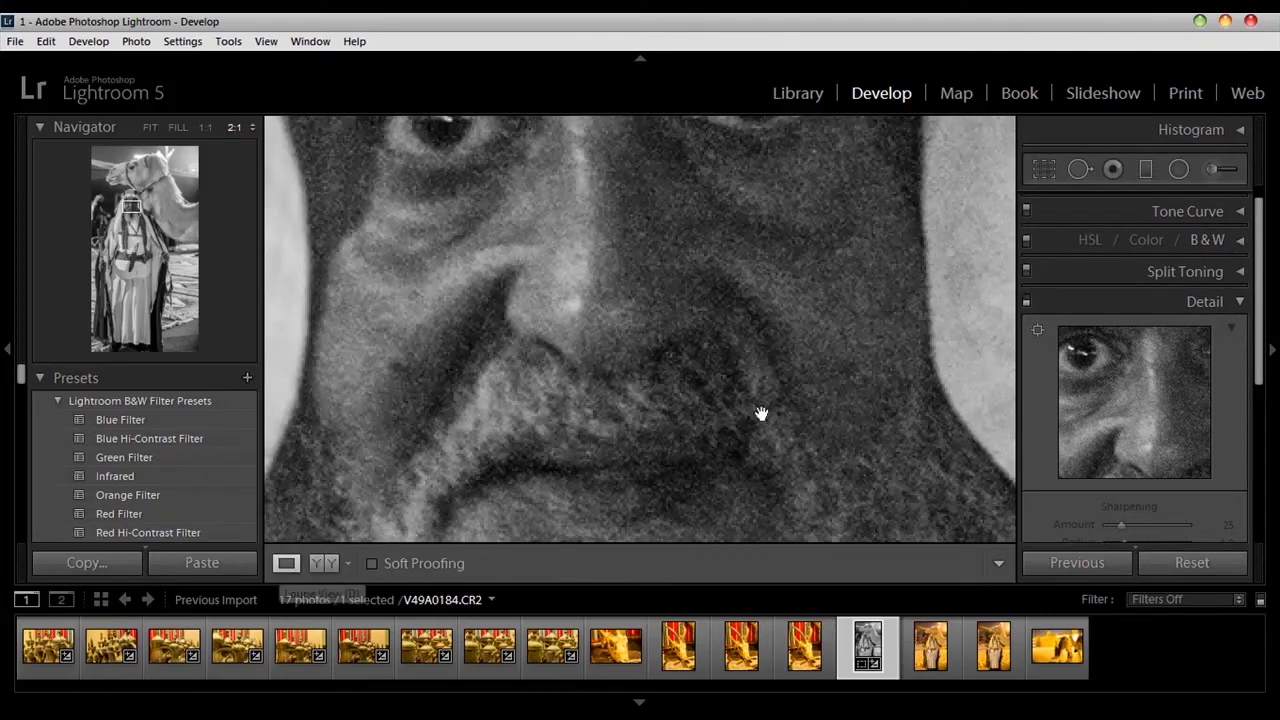
{"action": "left_click_drag", "start_coordinate": [705, 237], "coordinate": [814, 366]}
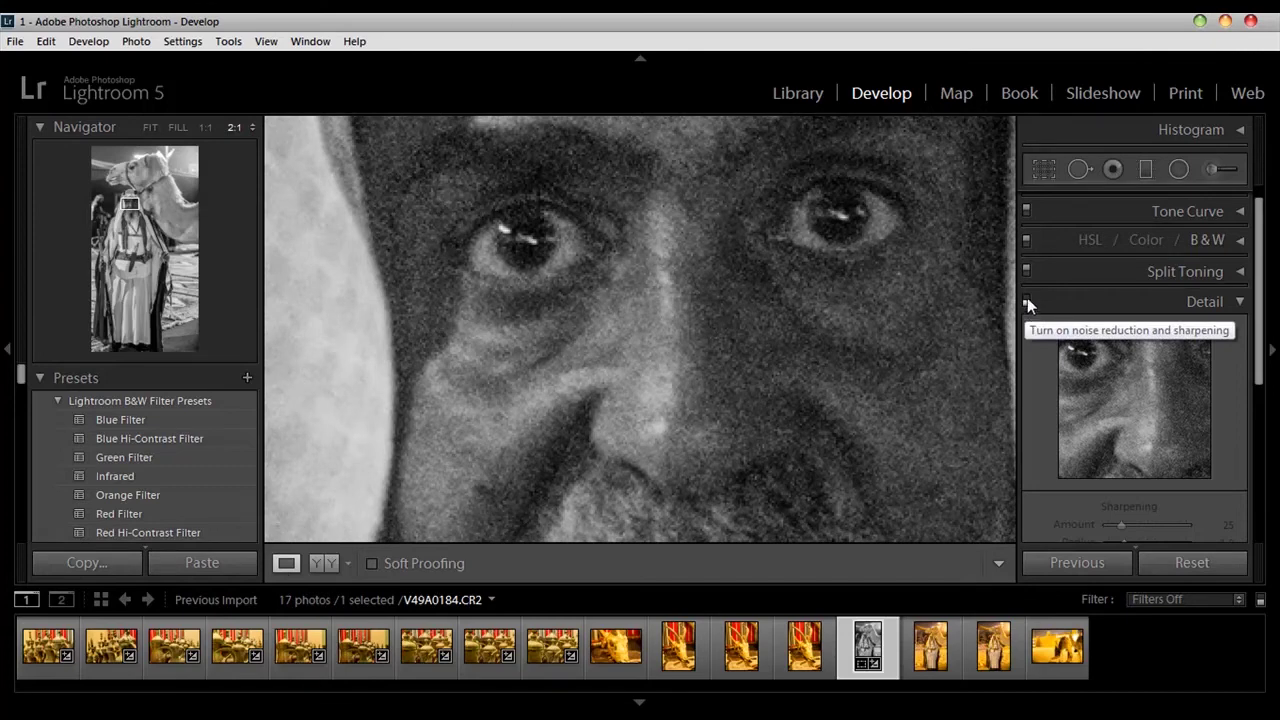
{"action": "left_click", "coordinate": [1238, 300]}
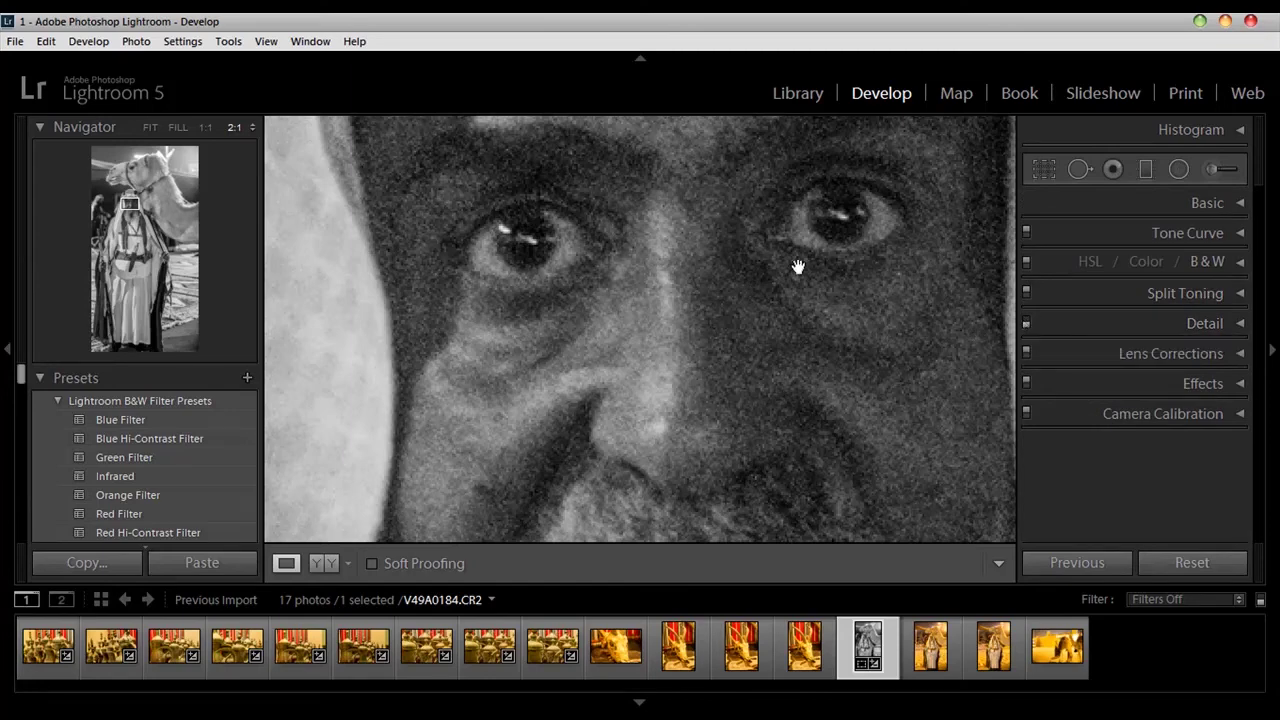
Re-enable the Detail adjustments and reposition the 2:1 close-up on the eye and headcloth.
{"action": "left_click", "coordinate": [1024, 322]}
{"action": "mouse_move", "coordinate": [691, 371]}
{"action": "left_mouse_down"}
{"action": "mouse_move", "coordinate": [757, 357]}
{"action": "mouse_move", "coordinate": [747, 353]}
{"action": "left_mouse_up"}
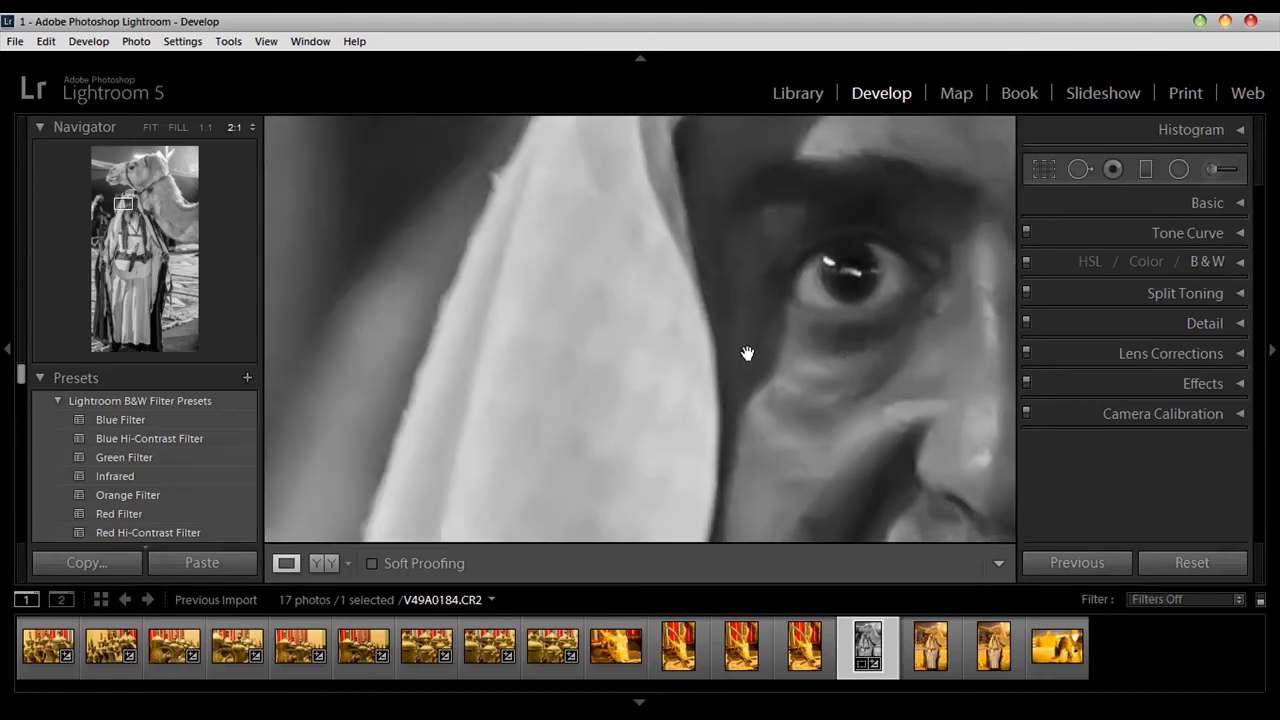
{"action": "left_click", "coordinate": [747, 353]}
{"action": "left_click", "coordinate": [615, 260]}
{"action": "mouse_move", "coordinate": [572, 246]}
{"action": "left_mouse_down"}
{"action": "mouse_move", "coordinate": [680, 326]}
{"action": "mouse_move", "coordinate": [763, 337]}
{"action": "mouse_move", "coordinate": [597, 377]}
{"action": "mouse_move", "coordinate": [686, 344]}
{"action": "left_mouse_up"}
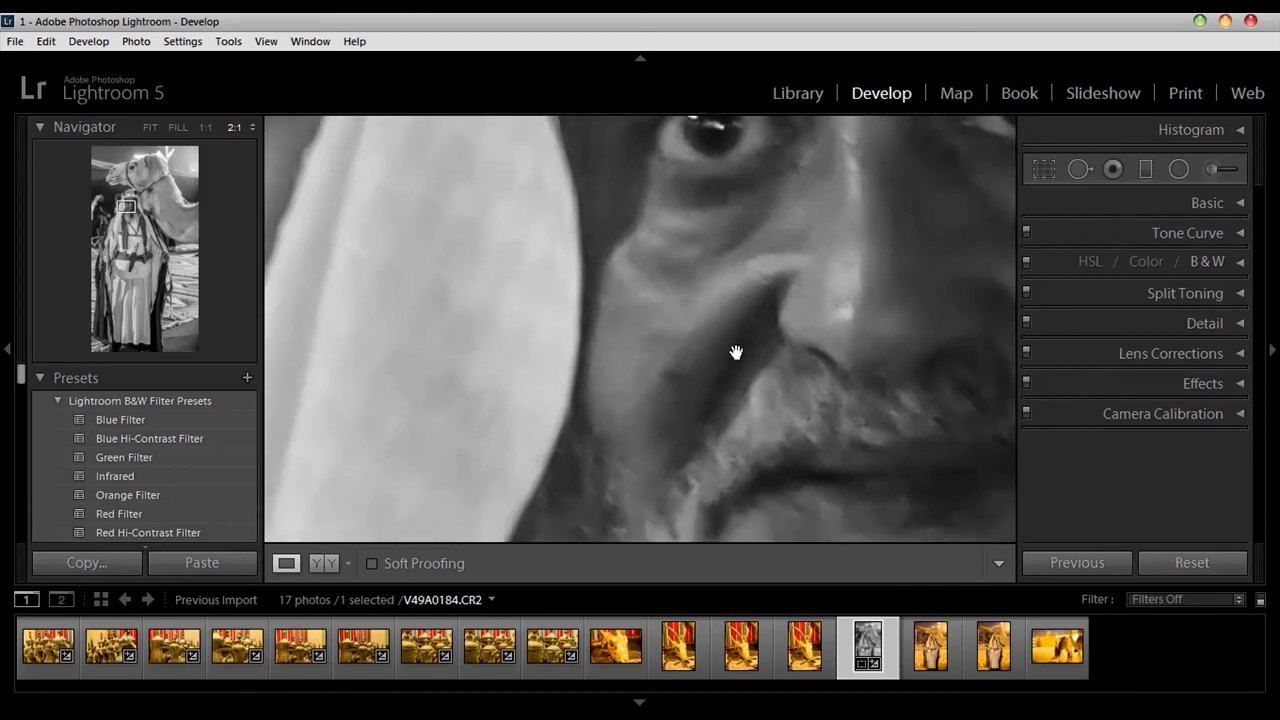
Toggle noise reduction off and on to compare grain, leave it on, and show the whole photo.
{"action": "left_click", "coordinate": [1027, 327]}
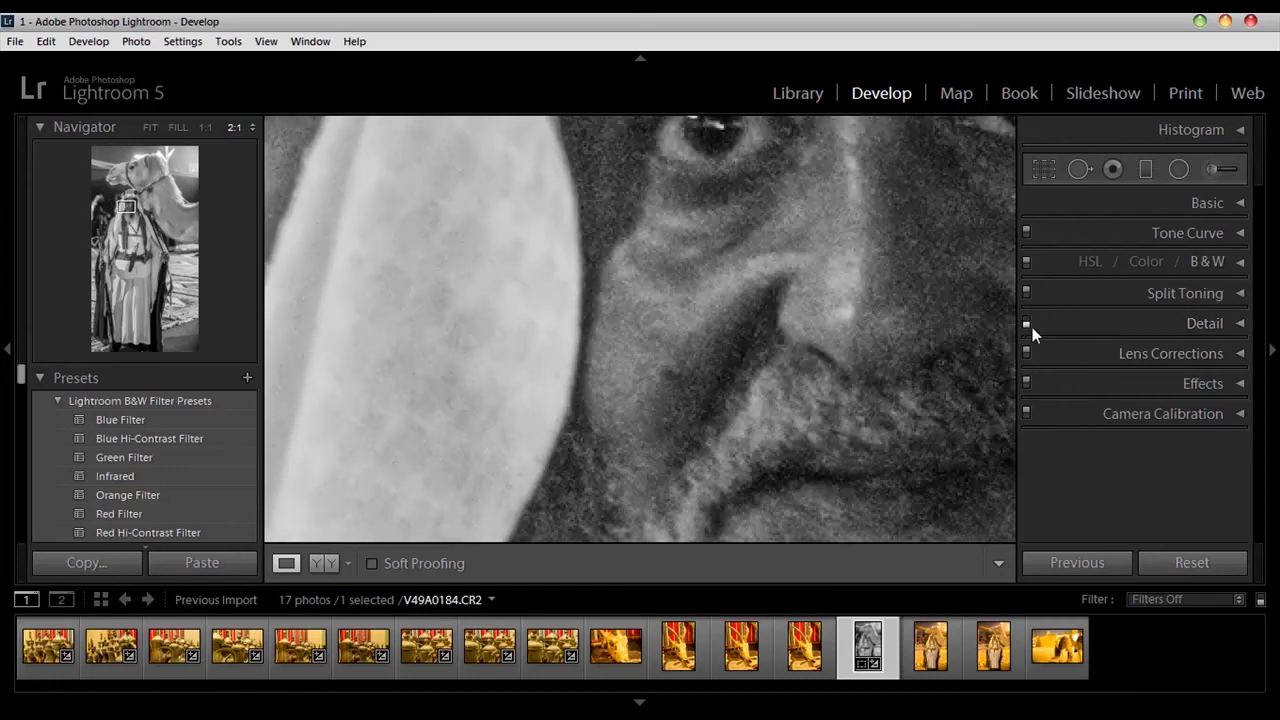
{"action": "left_click", "coordinate": [1027, 325]}
{"action": "left_click", "coordinate": [1026, 330]}
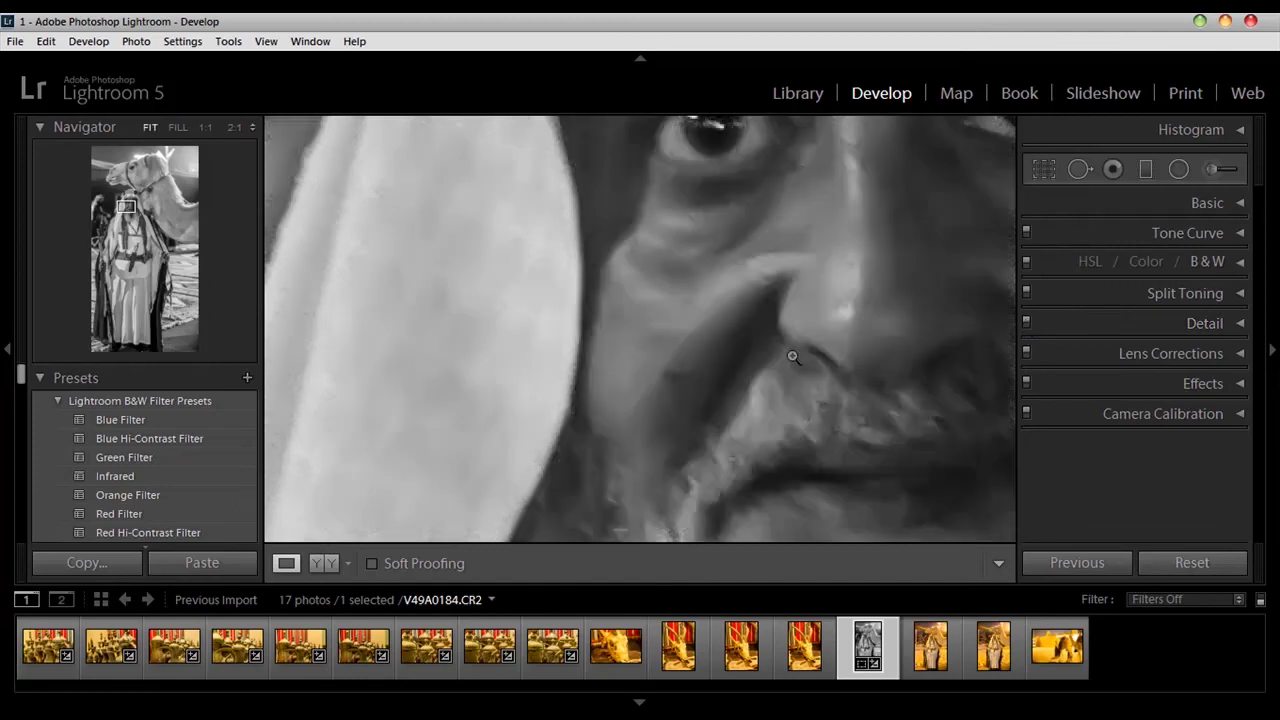
{"action": "left_click", "coordinate": [792, 357]}
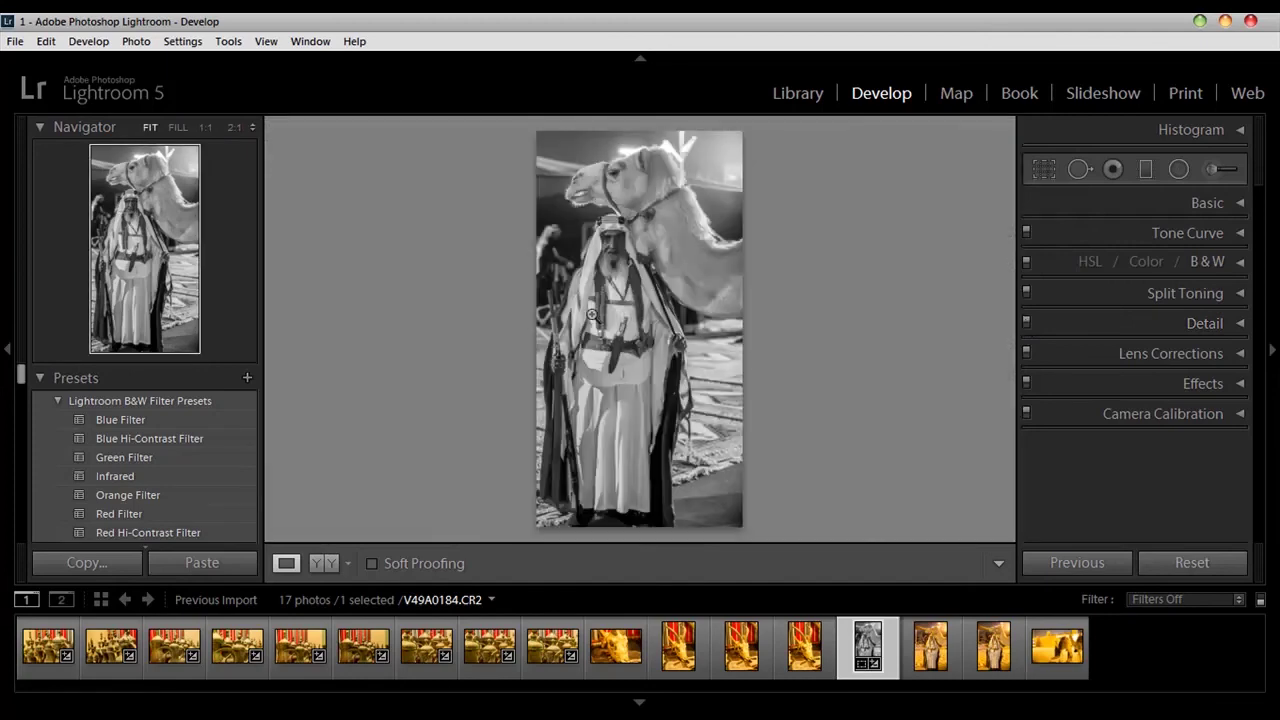